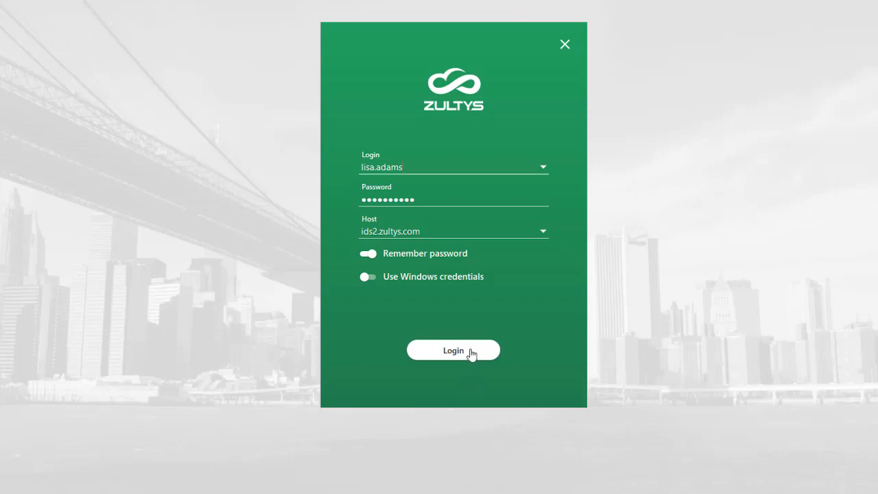
Log in with the saved credentials and open the My Info profile page.
{"action": "left_click", "coordinate": [470, 351]}
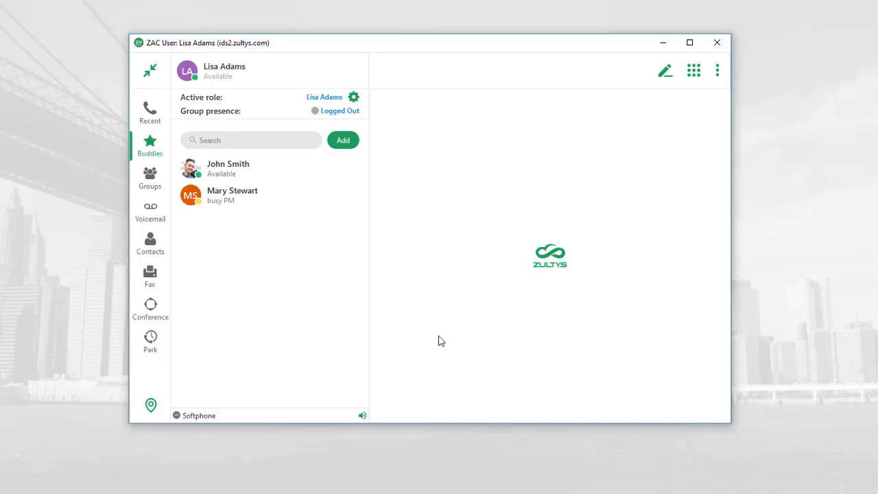
{"action": "mouse_move", "coordinate": [192, 171]}
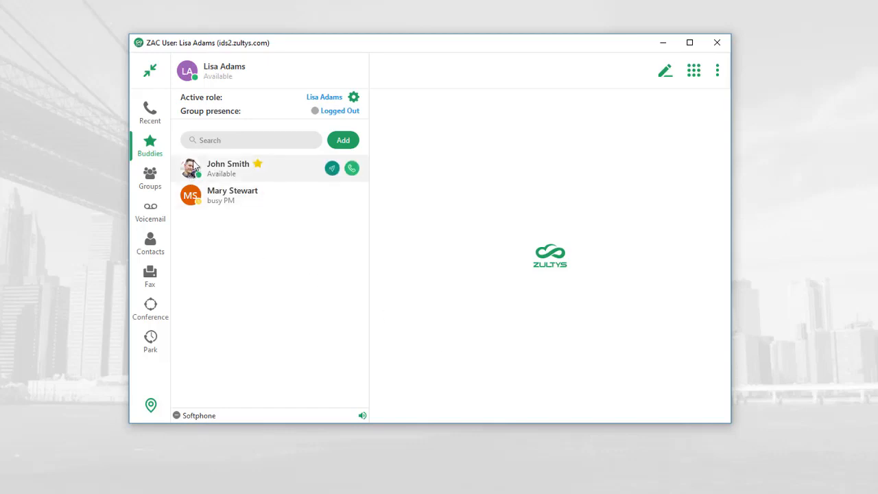
{"action": "left_click", "coordinate": [187, 71]}
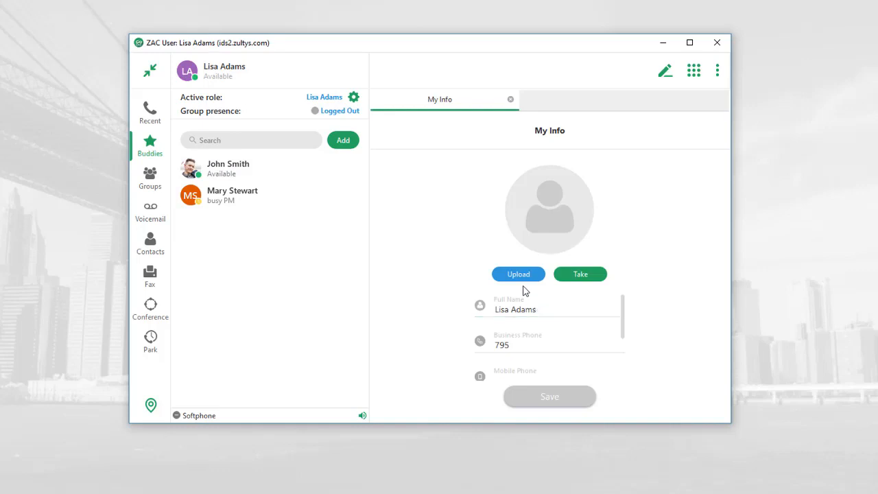
Upload Zultys 2018-3.jpg as the profile picture and save it.
{"action": "left_click", "coordinate": [520, 278]}
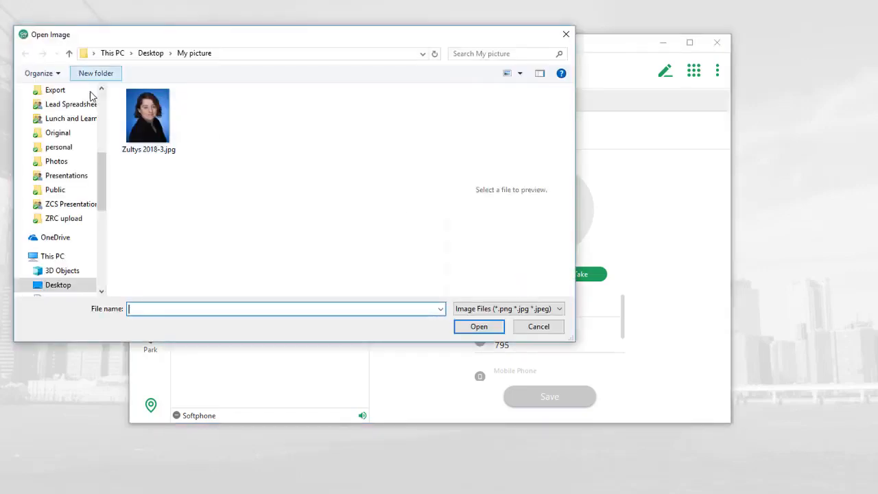
{"action": "left_click", "coordinate": [147, 120]}
{"action": "left_click", "coordinate": [488, 329]}
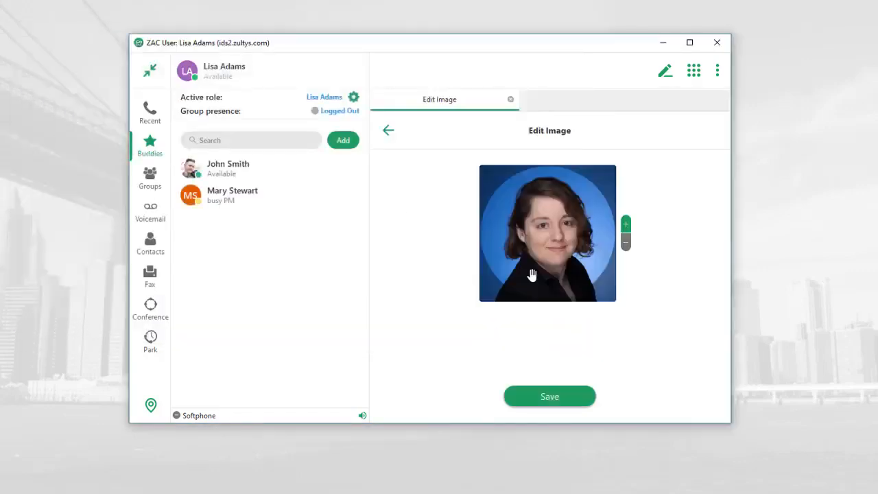
{"action": "left_click", "coordinate": [546, 403]}
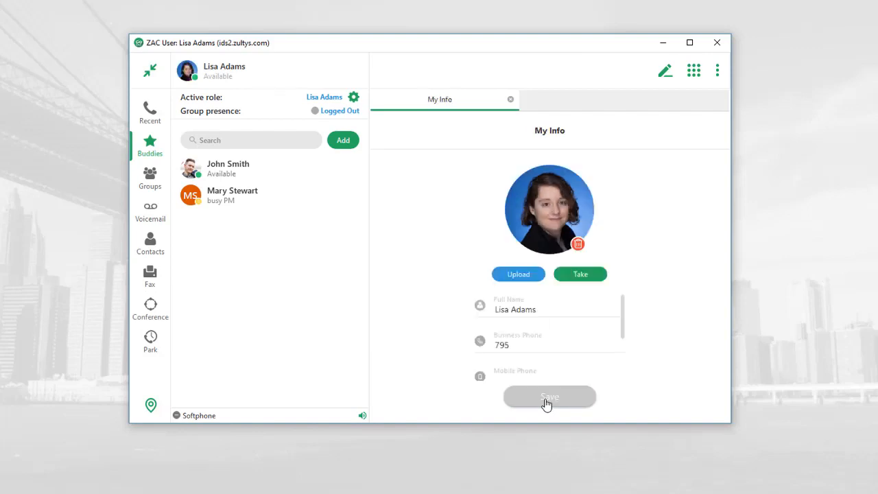
Look through the personal presence statuses and the note field, and close them without choosing one.
{"action": "left_click", "coordinate": [195, 79]}
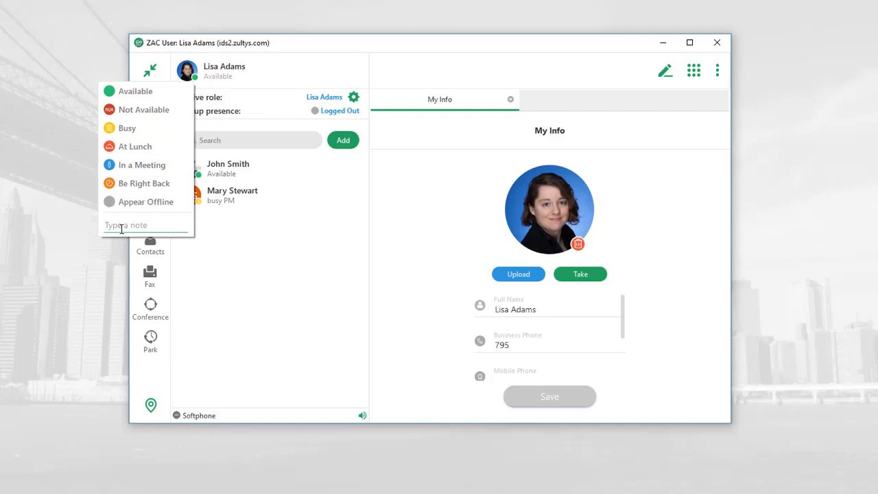
{"action": "left_click", "coordinate": [201, 250]}
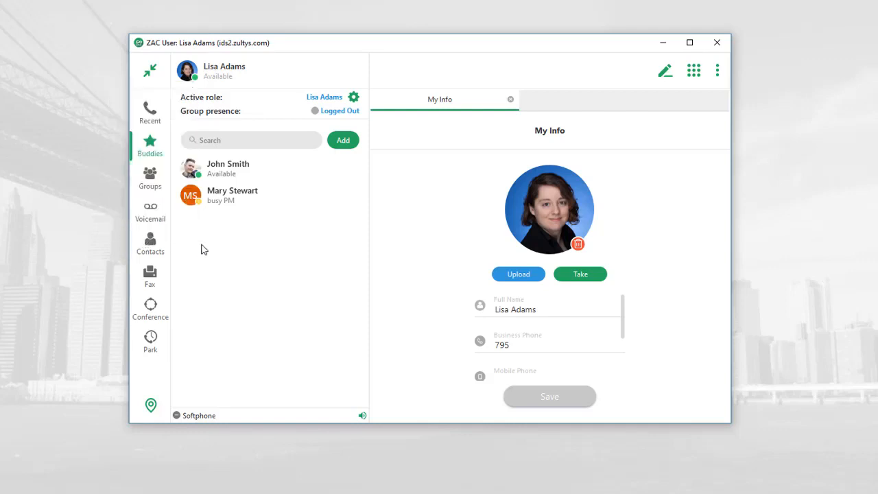
{"action": "left_click", "coordinate": [118, 183]}
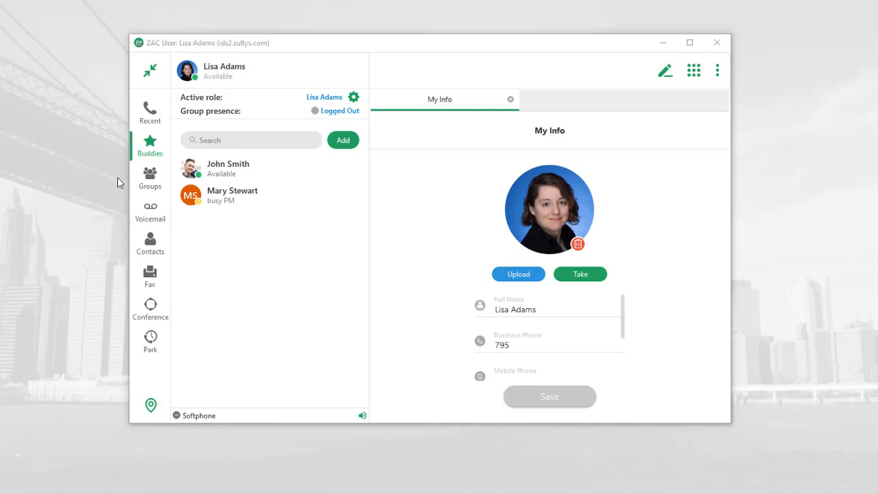
Collapse the window to the compact layout and expand it back to the full layout.
{"action": "left_click", "coordinate": [150, 71]}
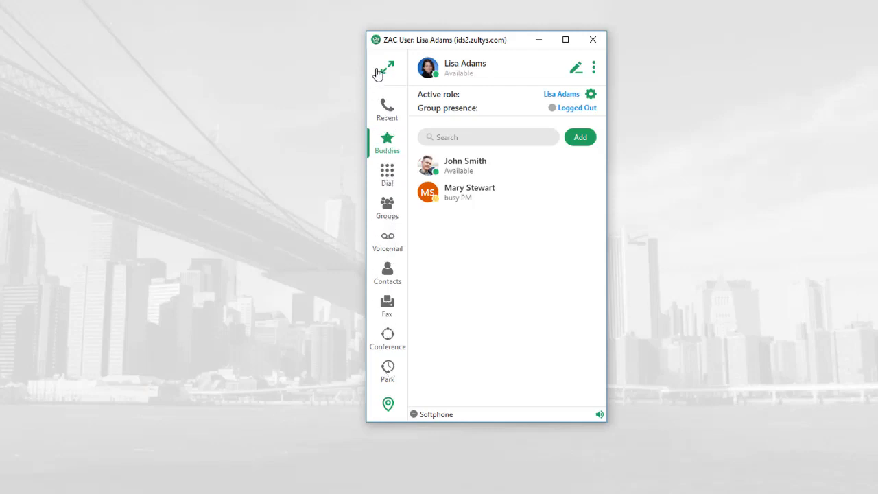
{"action": "left_click", "coordinate": [378, 72]}
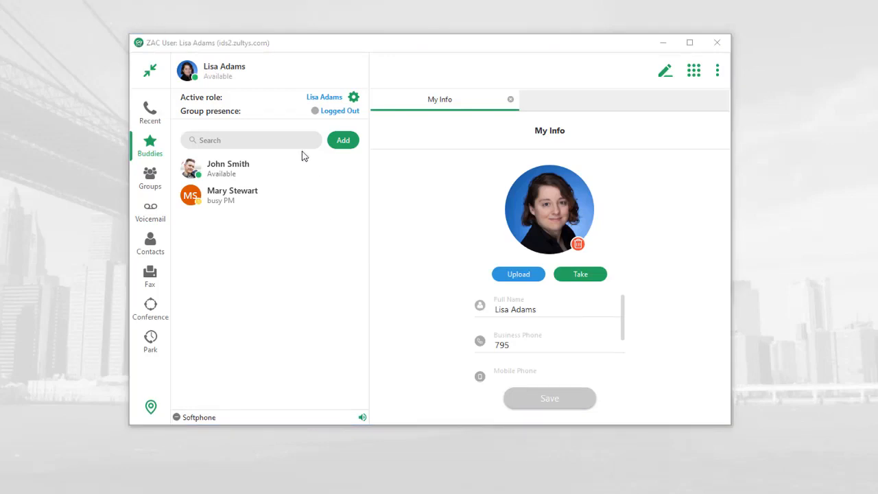
Log in to the DefaultOperator group role and apply the selection.
{"action": "left_click", "coordinate": [355, 100]}
{"action": "left_click", "coordinate": [343, 116]}
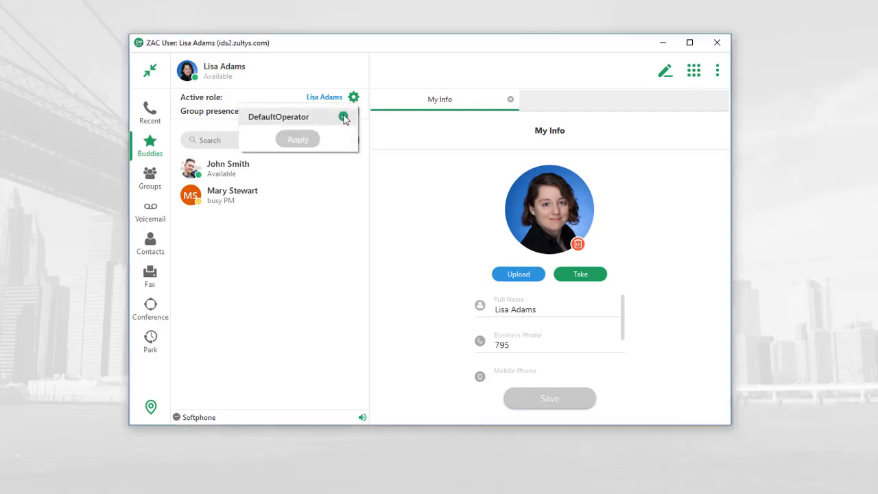
{"action": "left_click", "coordinate": [310, 140]}
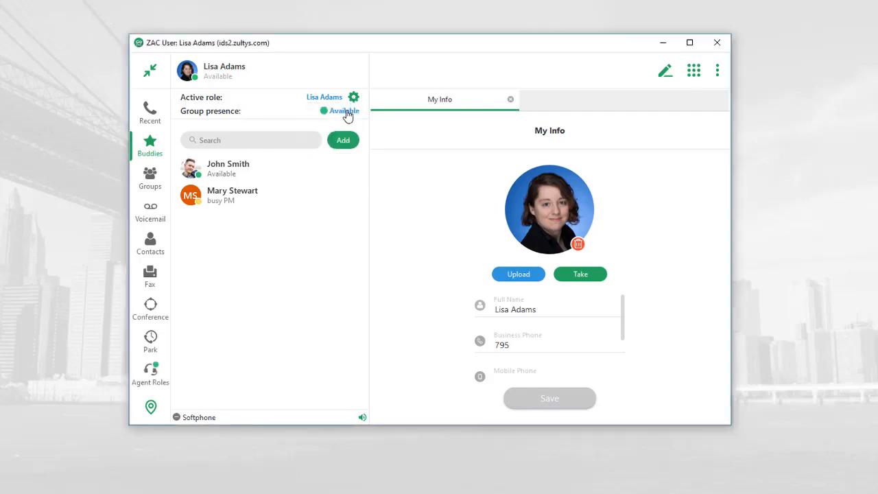
Review the group presence options and the roles offered as the active role.
{"action": "left_click", "coordinate": [345, 112]}
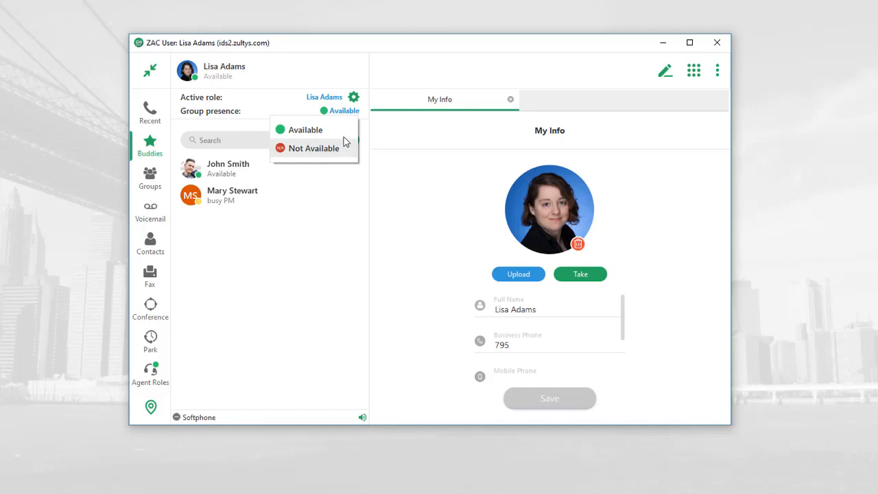
{"action": "left_click", "coordinate": [329, 98]}
{"action": "left_click", "coordinate": [325, 97]}
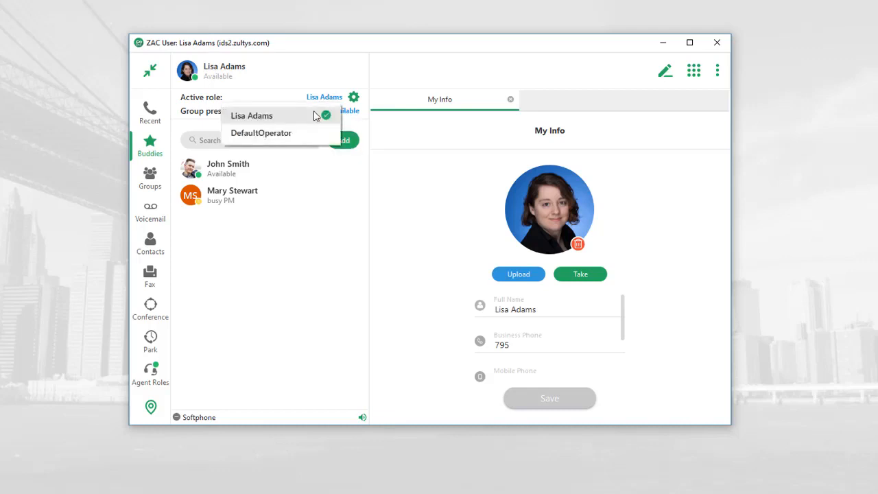
{"action": "left_click", "coordinate": [276, 135]}
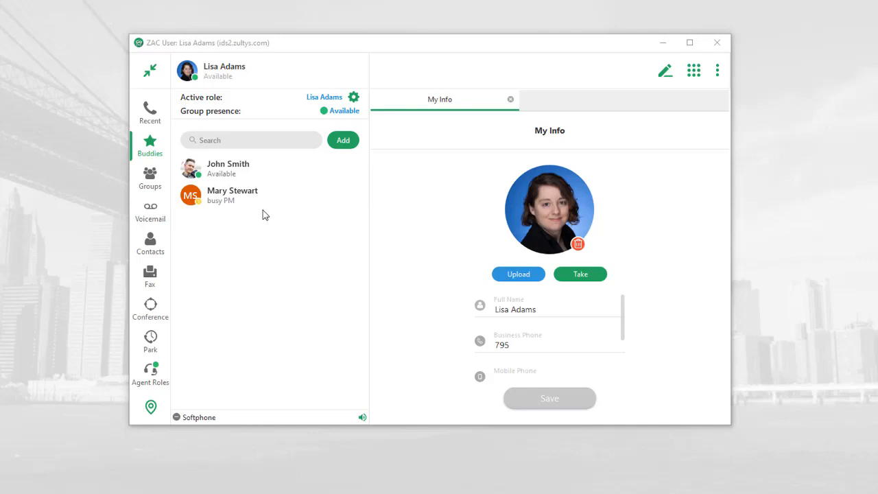
Examine the recent history filtered by calls and by messages, and the buddies list.
{"action": "left_click", "coordinate": [146, 112]}
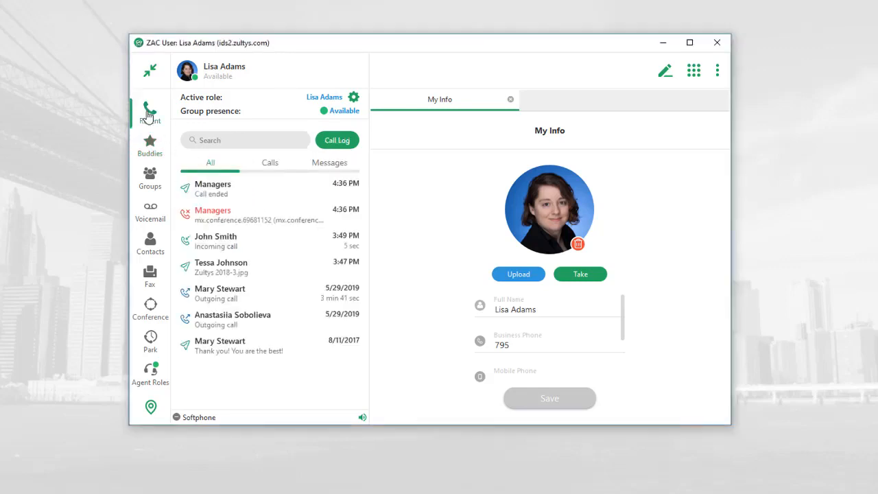
{"action": "left_click", "coordinate": [280, 162]}
{"action": "left_click", "coordinate": [330, 163]}
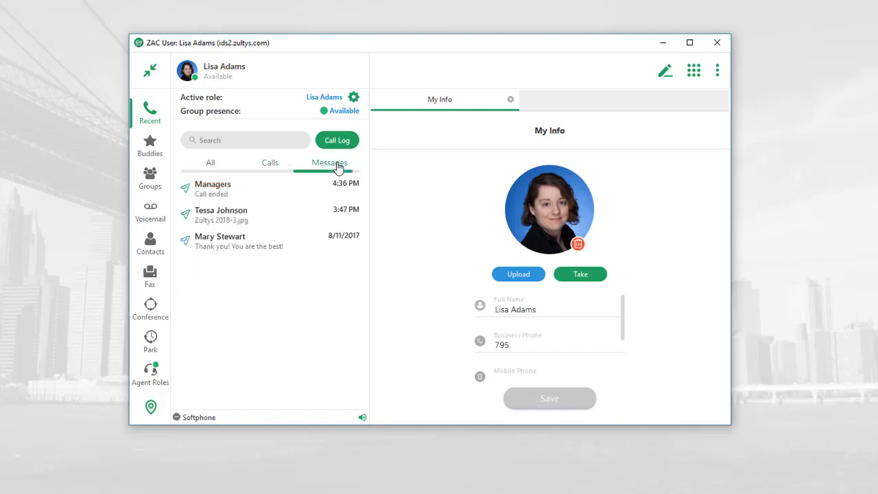
{"action": "left_click", "coordinate": [155, 155]}
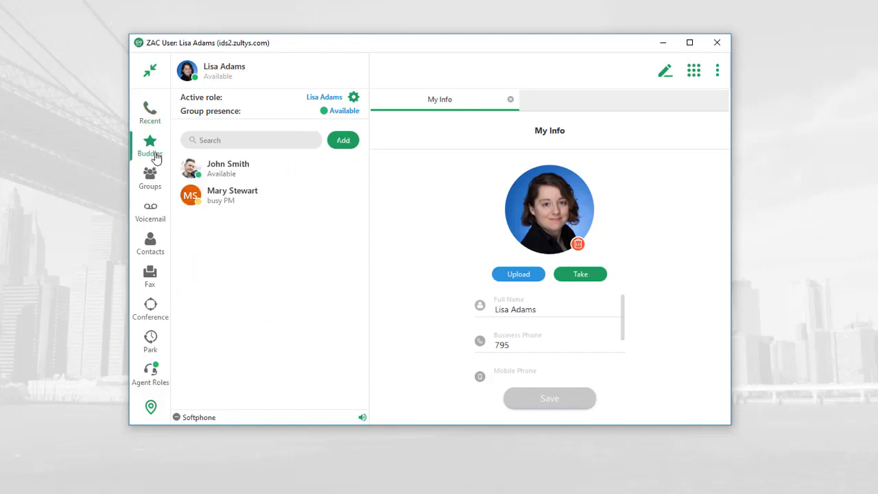
{"action": "mouse_move", "coordinate": [232, 183]}
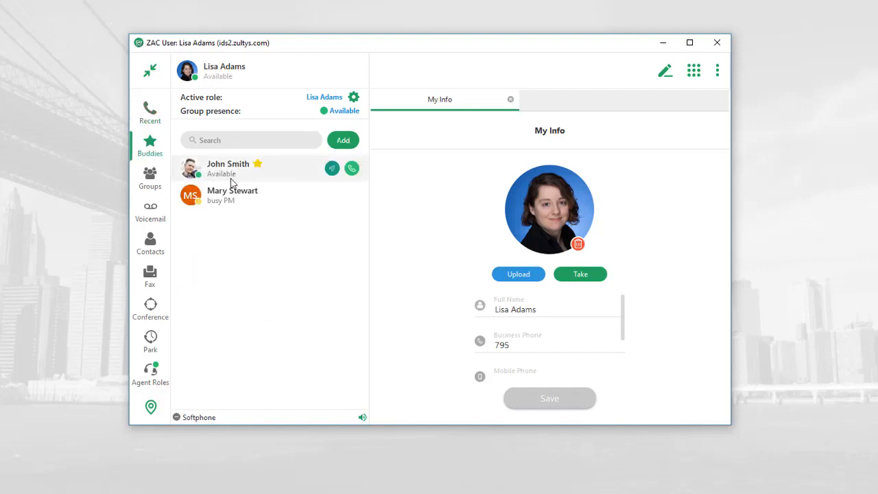
Examine the private and public chat groups, and return to the private ones.
{"action": "left_click", "coordinate": [151, 182]}
{"action": "mouse_move", "coordinate": [249, 192]}
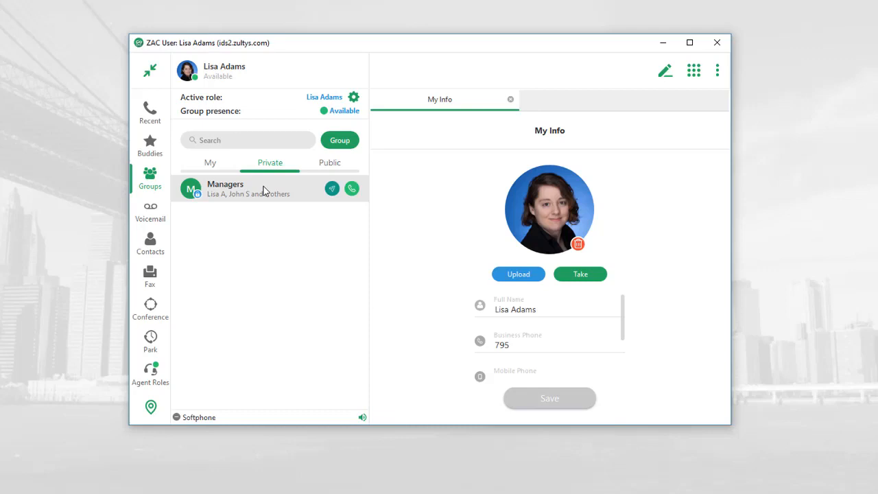
{"action": "left_click", "coordinate": [319, 173]}
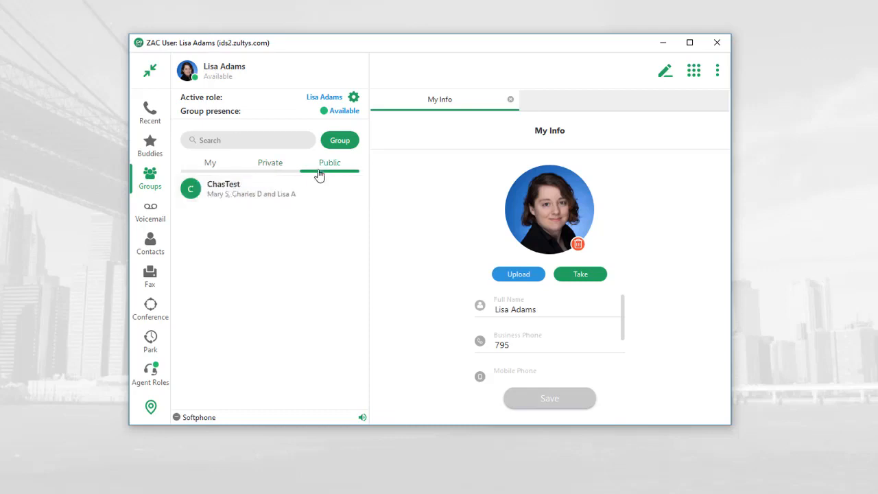
{"action": "left_click", "coordinate": [269, 170]}
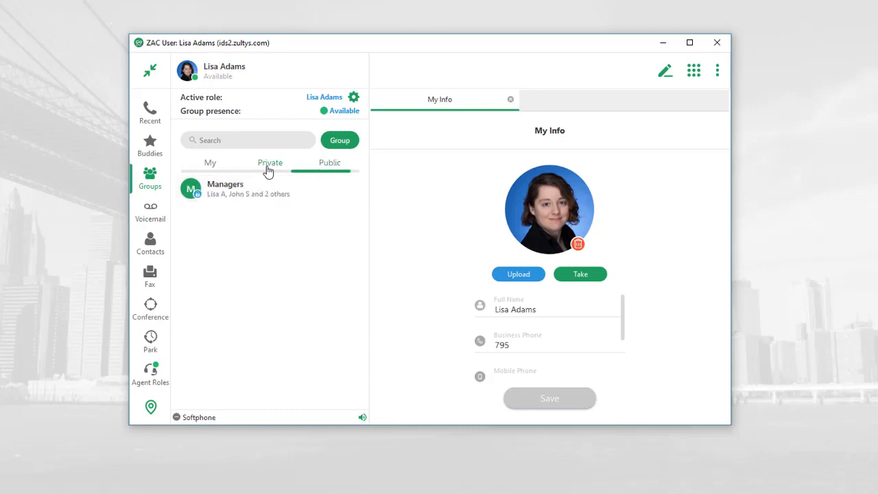
Open the Managers group chat and show its details, group options and members.
{"action": "left_click", "coordinate": [273, 200]}
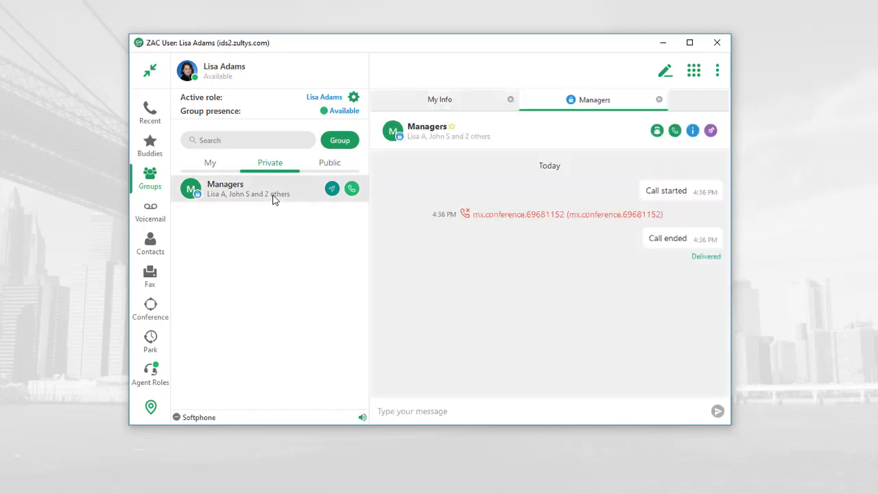
{"action": "left_click", "coordinate": [692, 131]}
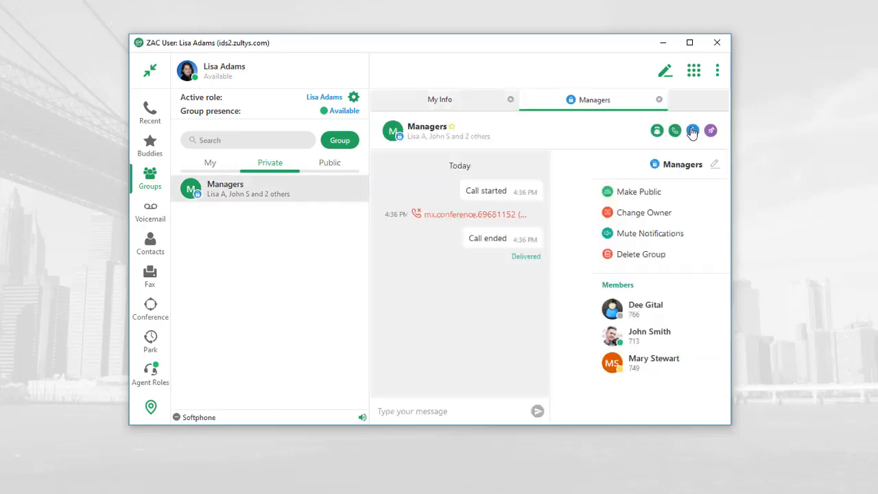
{"action": "mouse_move", "coordinate": [648, 321]}
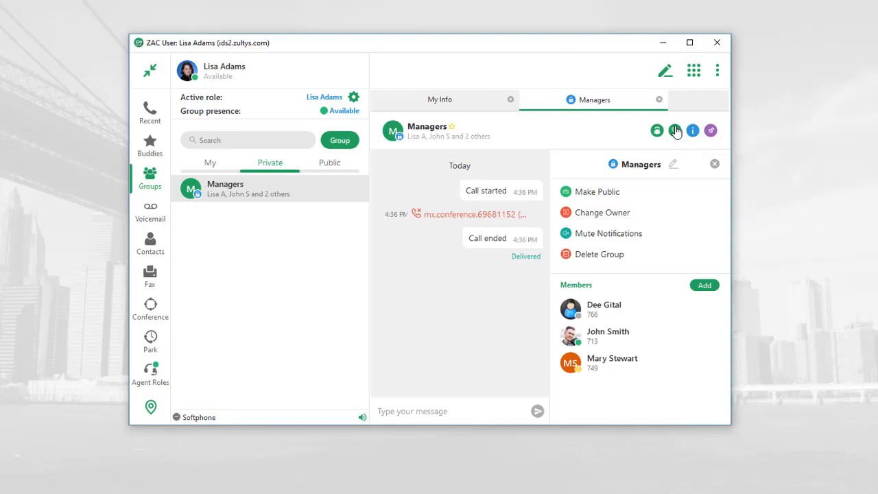
{"action": "left_click", "coordinate": [675, 132]}
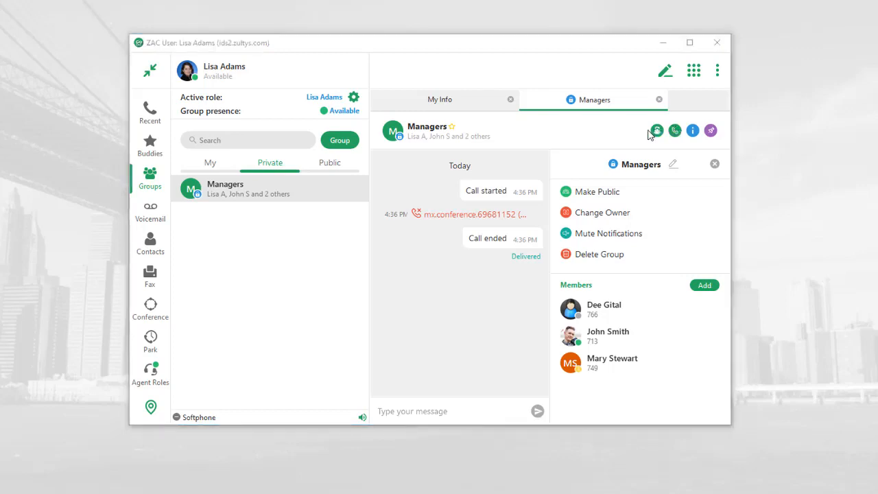
Examine the voicemail inbox, the MX contacts list and the selectable fax mailboxes.
{"action": "left_click", "coordinate": [152, 212]}
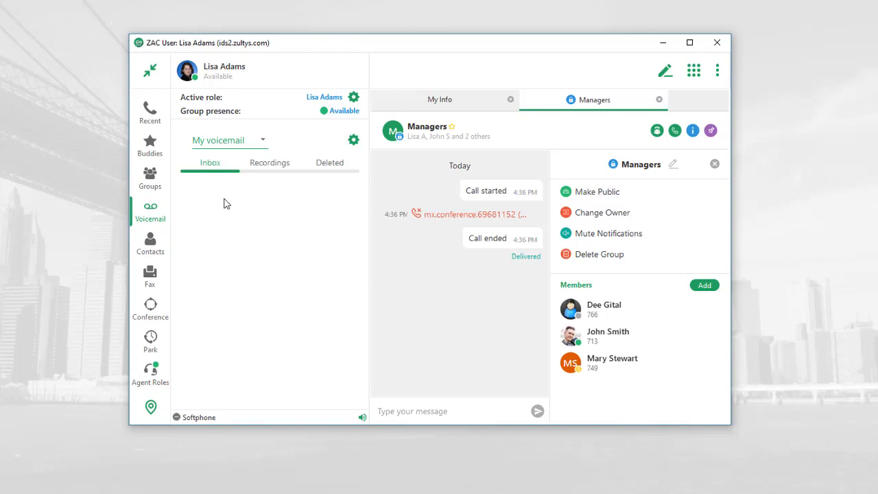
{"action": "left_click", "coordinate": [144, 243]}
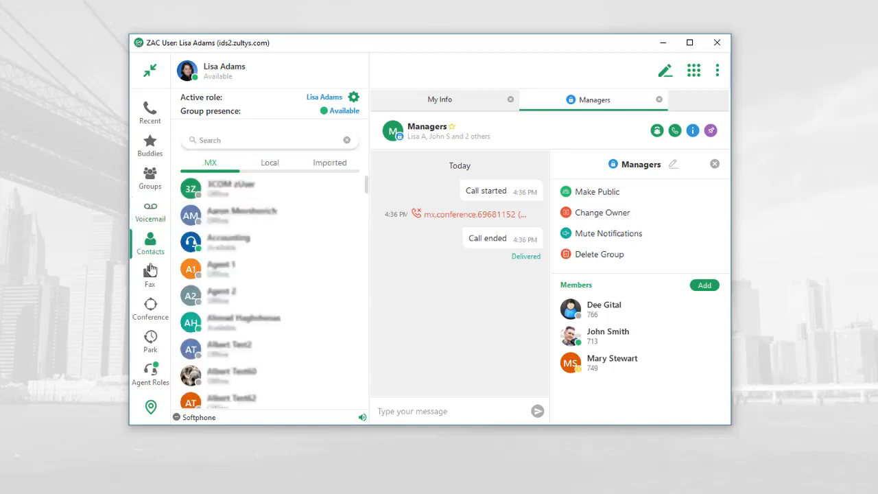
{"action": "left_click", "coordinate": [151, 285]}
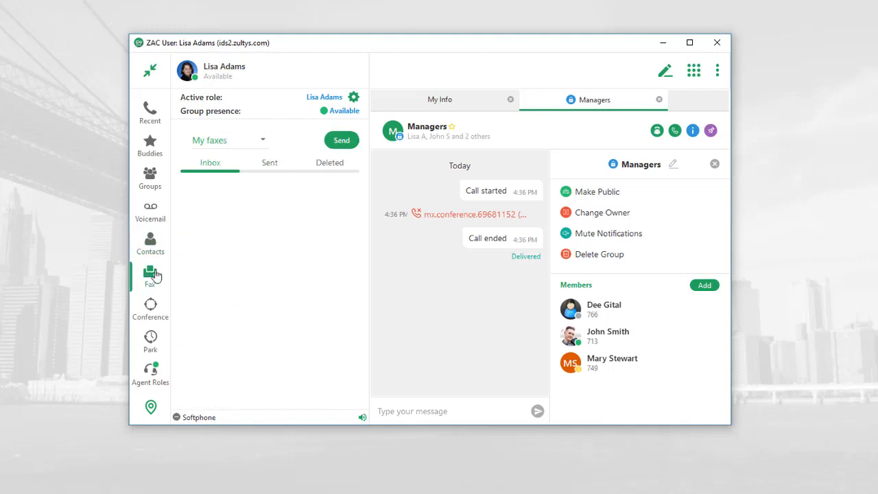
{"action": "left_click", "coordinate": [238, 144]}
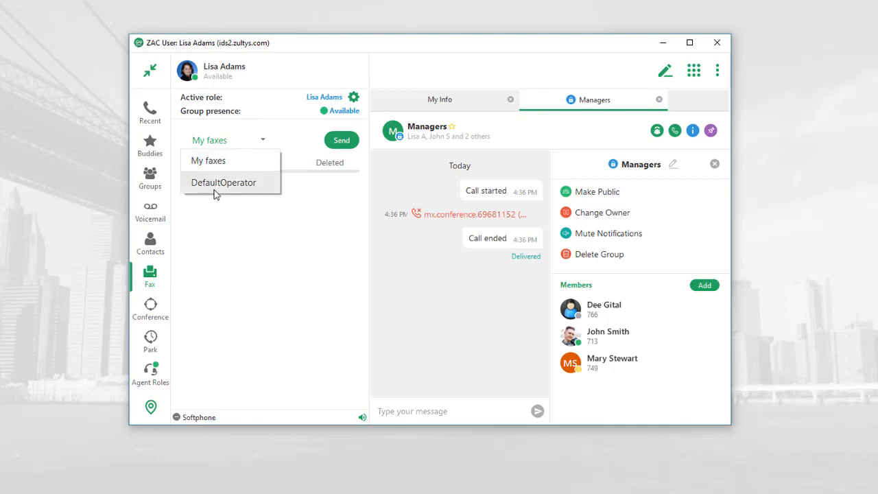
{"action": "left_click", "coordinate": [151, 306]}
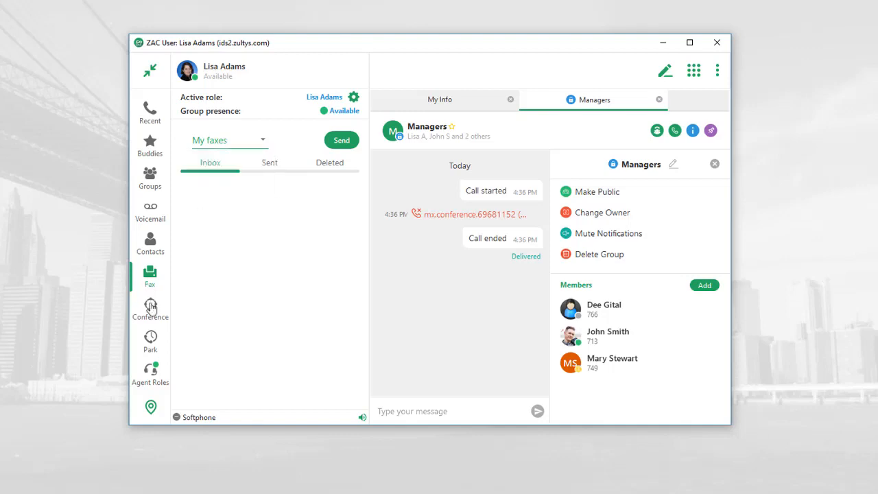
Examine the conference options, the parked calls and the agents listed under the agent roles.
{"action": "left_click", "coordinate": [151, 306]}
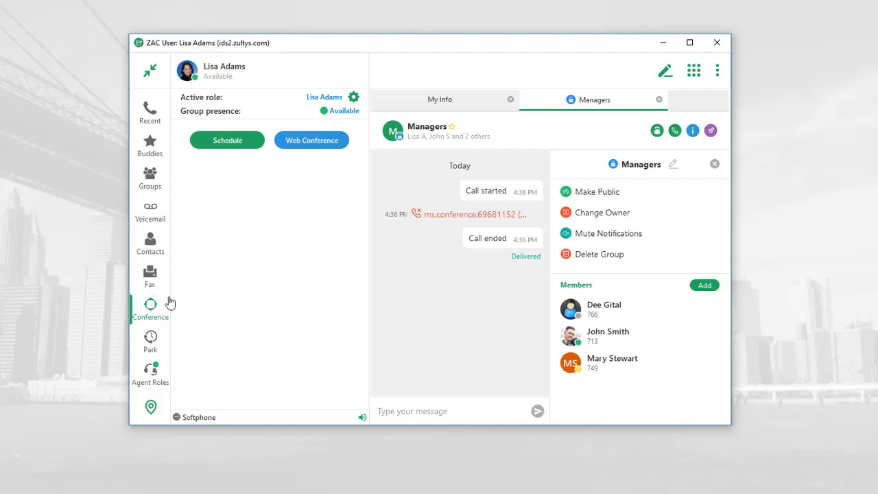
{"action": "left_click", "coordinate": [151, 339]}
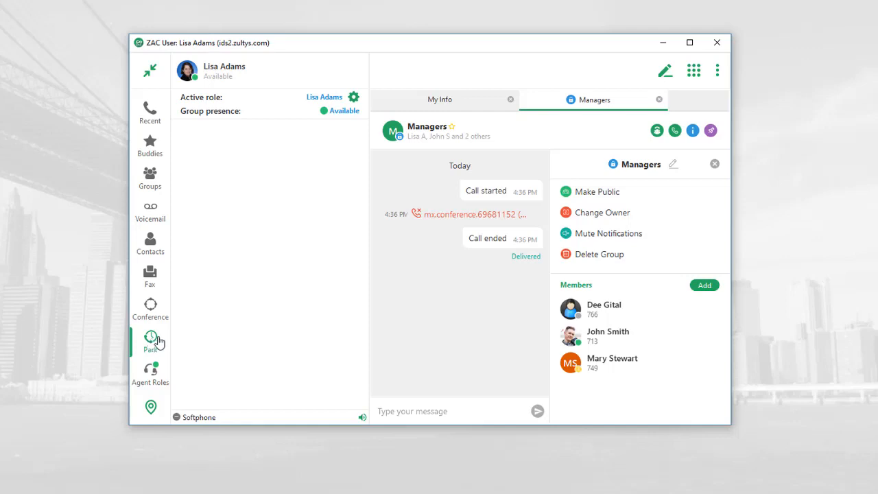
{"action": "left_click", "coordinate": [144, 378]}
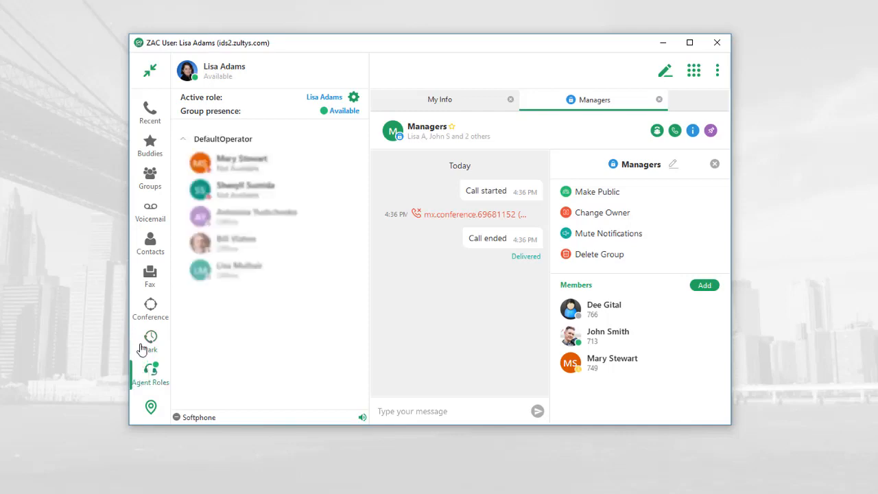
Search the MX contacts by first name, add the matching contact to the buddies, and return to the buddy list.
{"action": "left_click", "coordinate": [144, 149]}
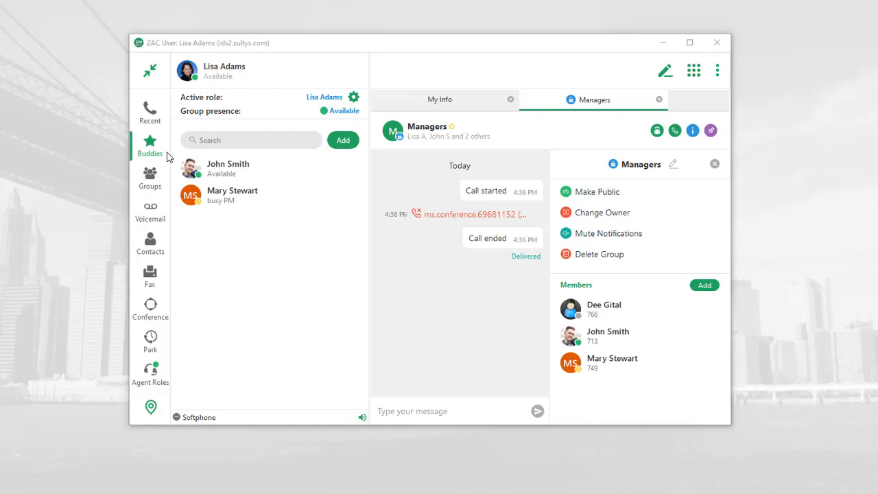
{"action": "left_click", "coordinate": [153, 249]}
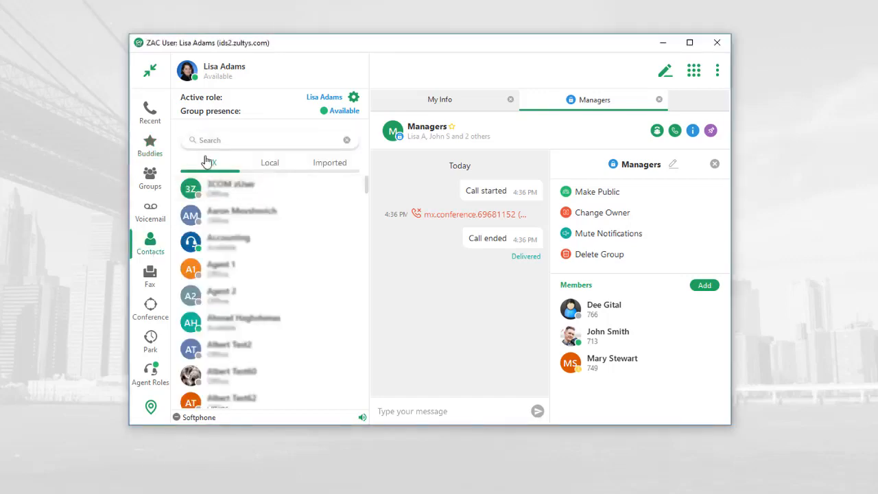
{"action": "type", "text": "tess"}
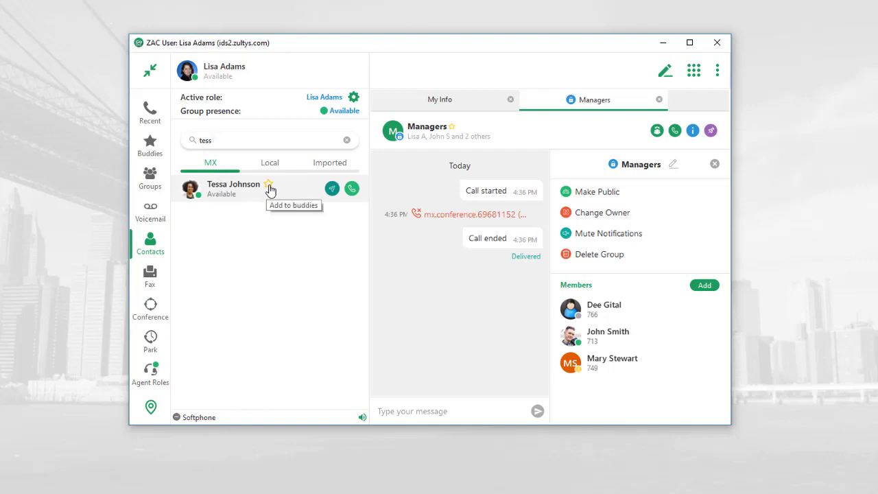
{"action": "left_click", "coordinate": [270, 188]}
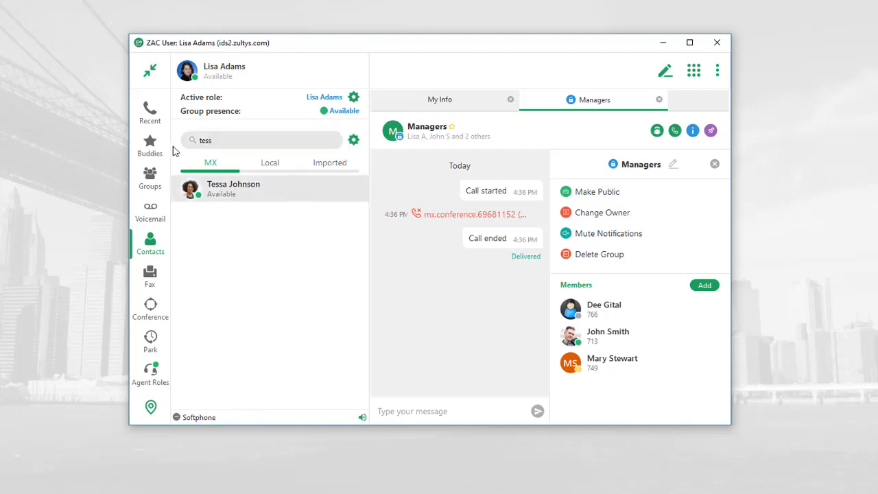
{"action": "left_click", "coordinate": [150, 146]}
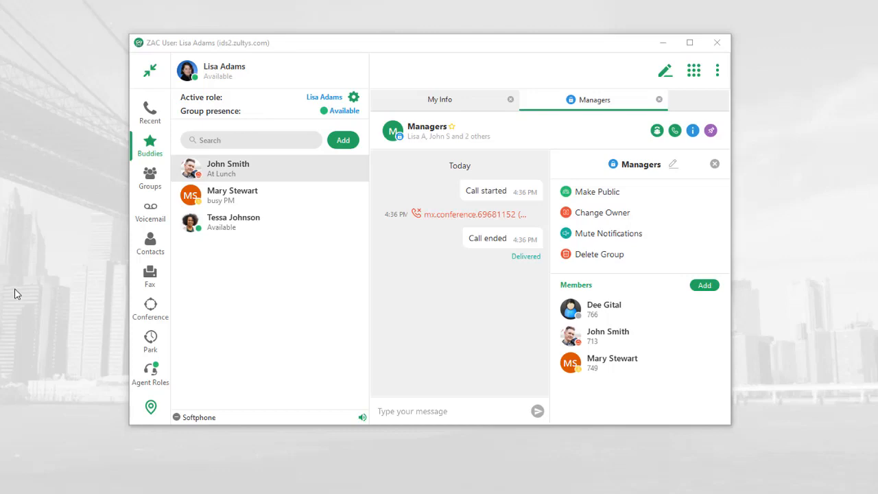
Create a buddy group named NY.
{"action": "left_click", "coordinate": [345, 141]}
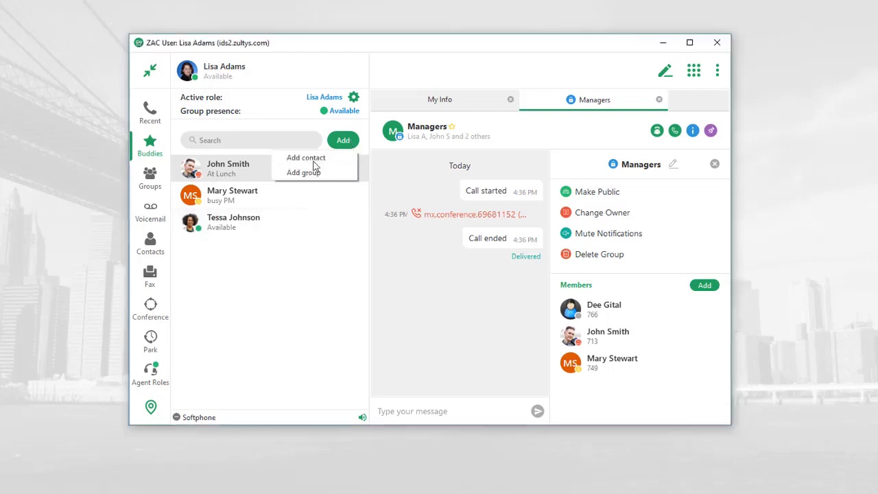
{"action": "left_click", "coordinate": [308, 173]}
{"action": "type", "text": "N"}
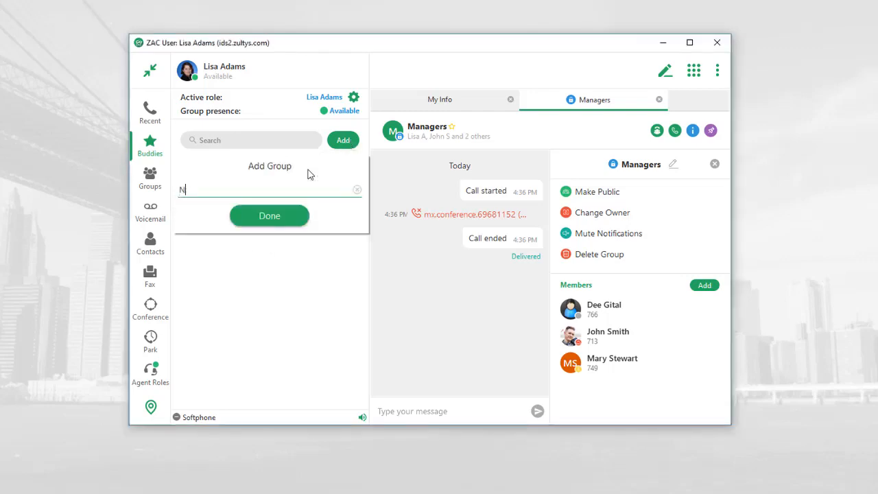
{"action": "type", "text": "Y"}
{"action": "left_click", "coordinate": [291, 216]}
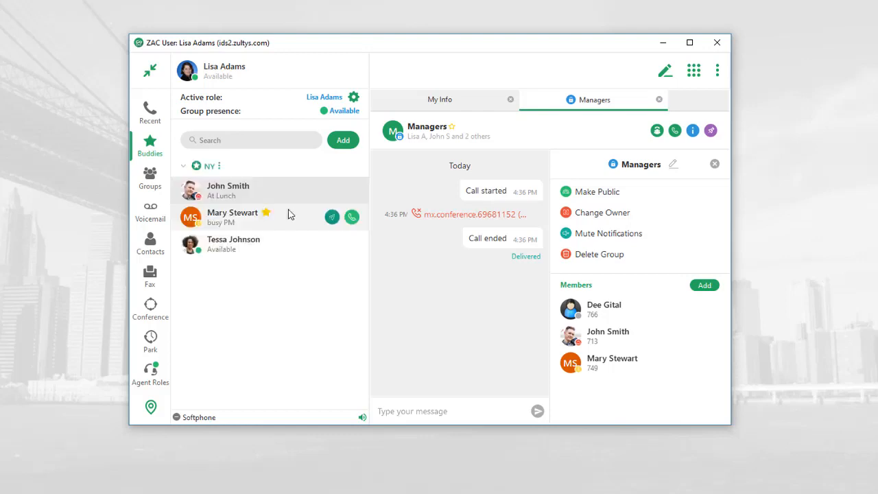
Move the newly added buddy and the buddy who is at lunch into the NY group, and check the group's members.
{"action": "right_click", "coordinate": [276, 242]}
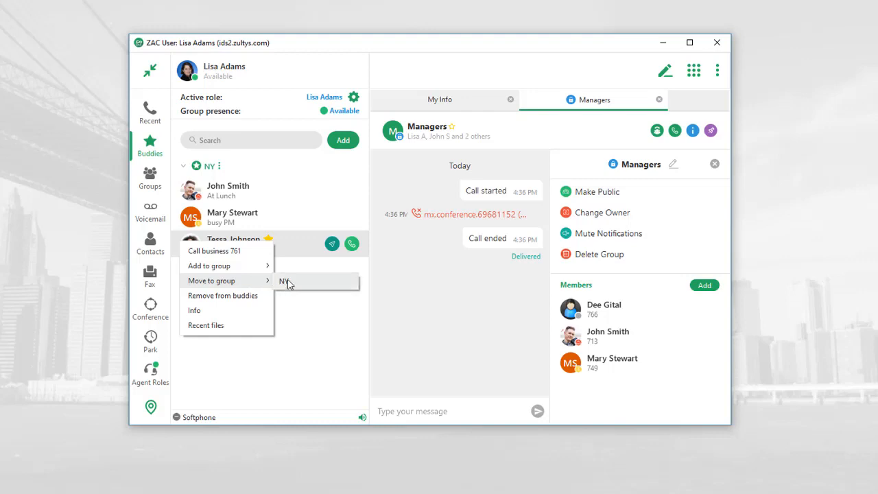
{"action": "left_click", "coordinate": [287, 282]}
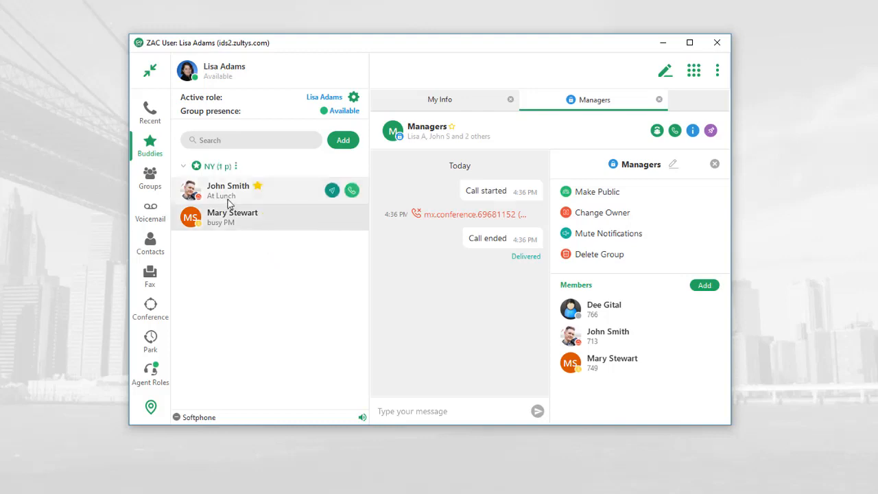
{"action": "left_click_drag", "start_coordinate": [228, 201], "coordinate": [210, 165]}
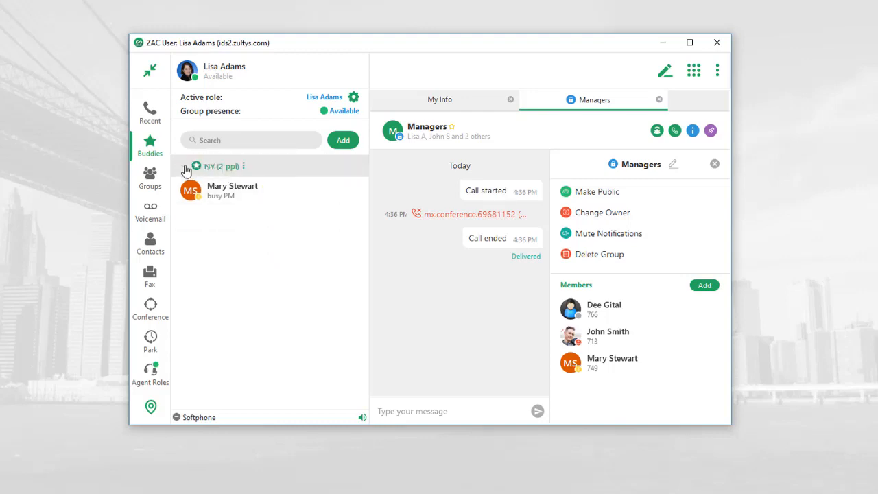
{"action": "left_click", "coordinate": [184, 168]}
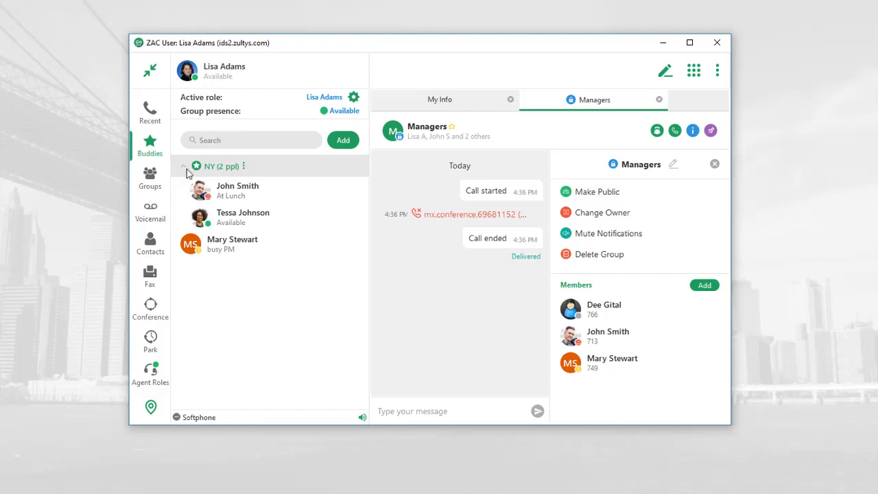
{"action": "mouse_move", "coordinate": [224, 197]}
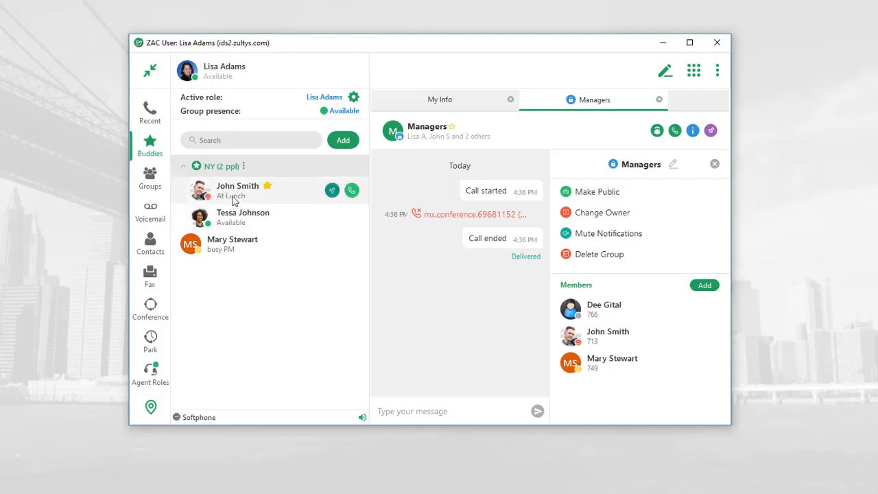
{"action": "mouse_move", "coordinate": [234, 228]}
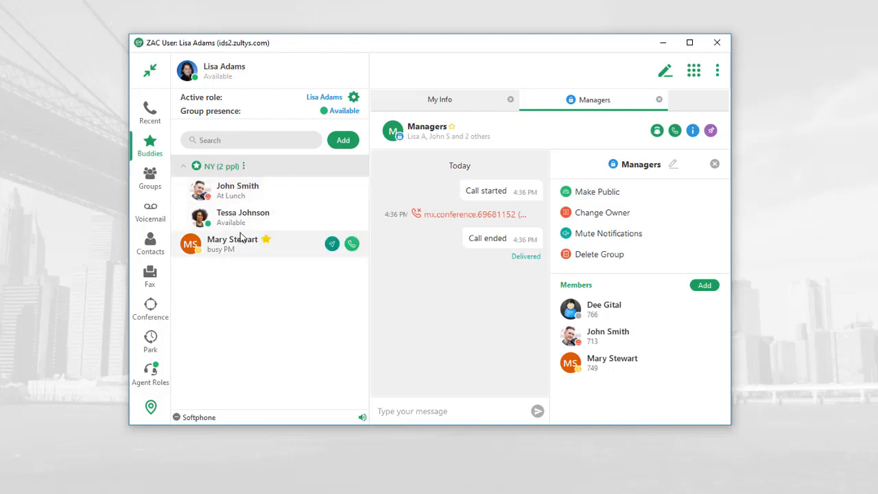
{"action": "left_click", "coordinate": [185, 168]}
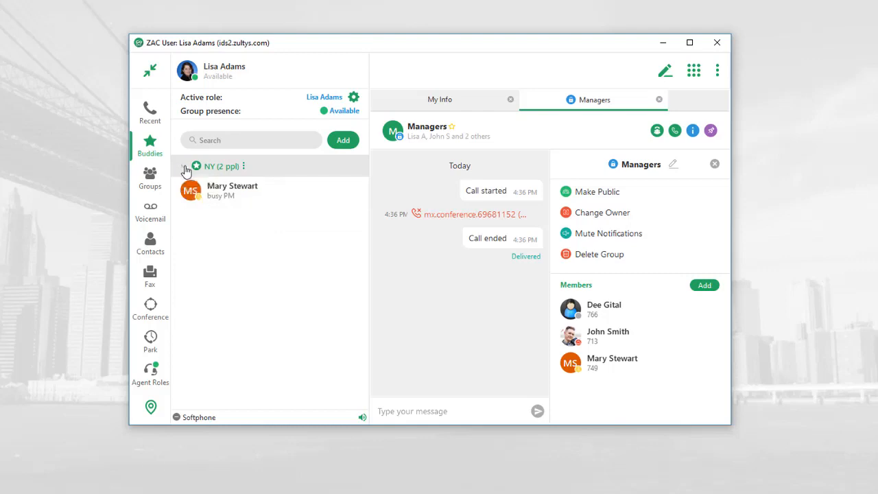
Add the private Managers group to the buddies and expand its members in the buddy list.
{"action": "left_click", "coordinate": [155, 188]}
{"action": "mouse_move", "coordinate": [251, 183]}
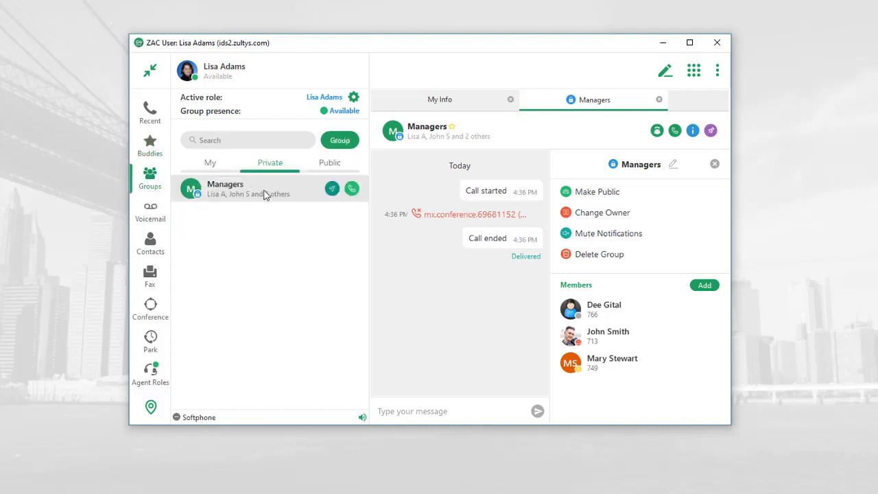
{"action": "right_click", "coordinate": [264, 195]}
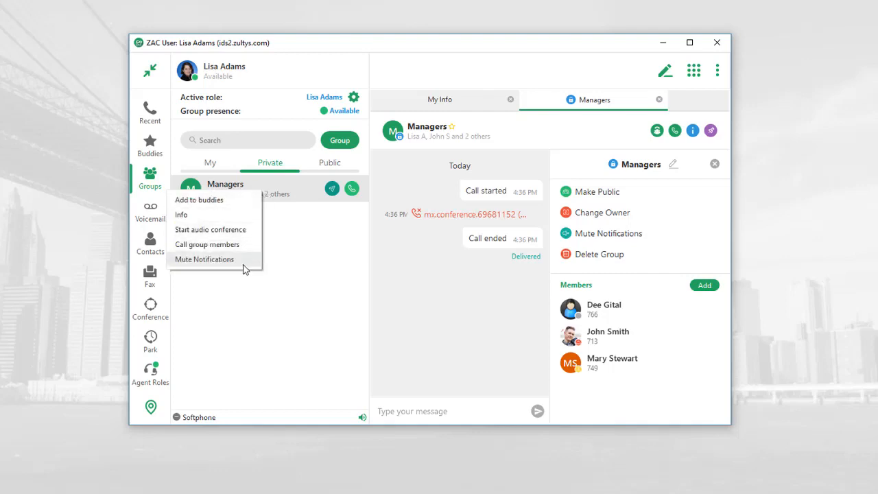
{"action": "left_click", "coordinate": [215, 200]}
{"action": "left_click", "coordinate": [149, 148]}
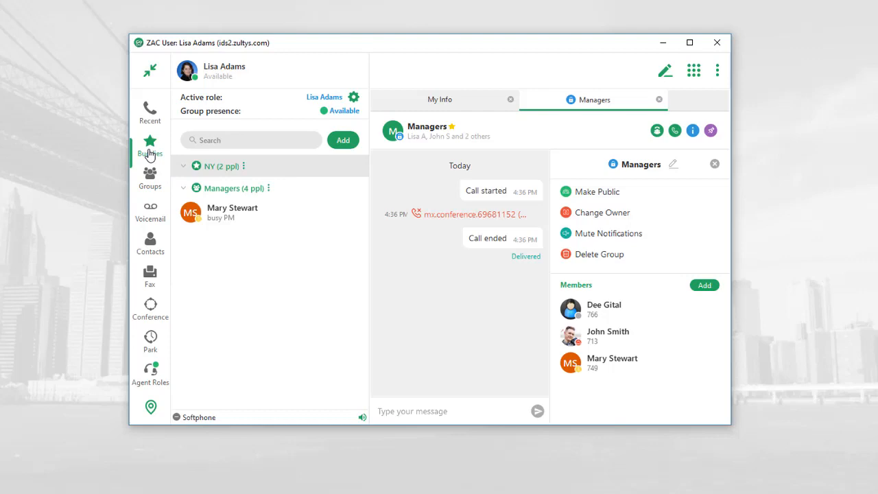
{"action": "left_click", "coordinate": [184, 191]}
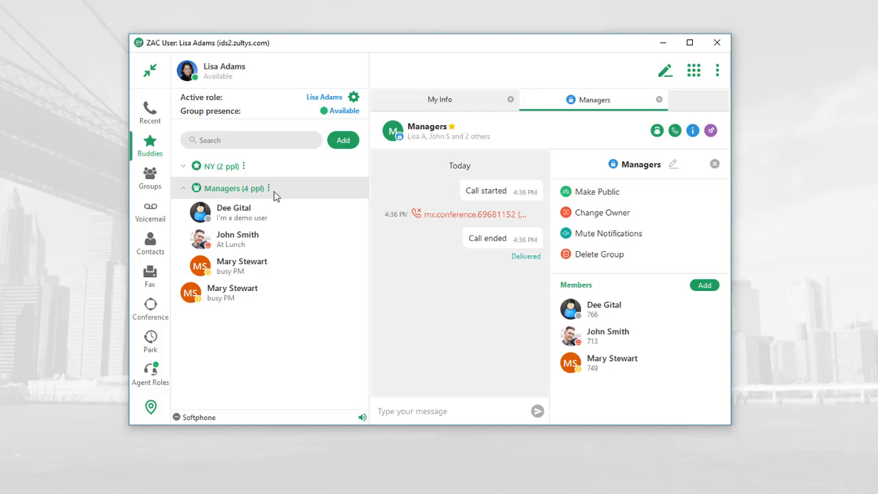
Open a blank form for adding a contact, and view the softphone's device binding options.
{"action": "left_click", "coordinate": [350, 142]}
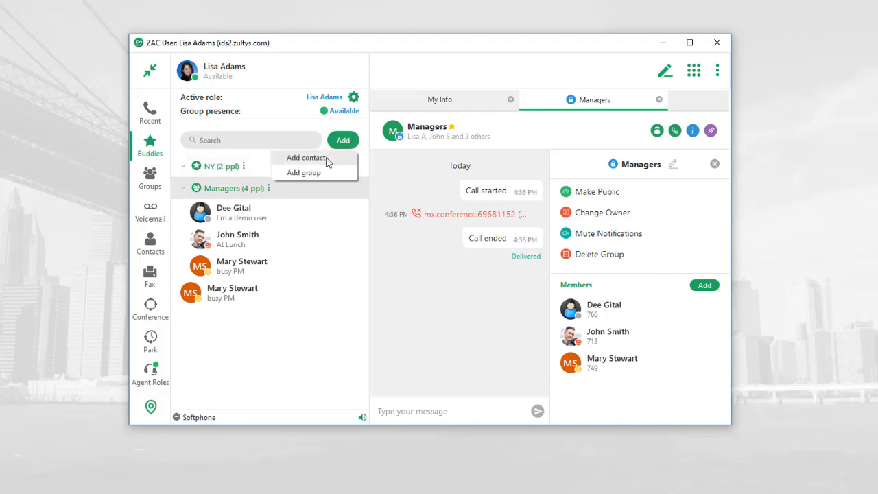
{"action": "left_click", "coordinate": [297, 164]}
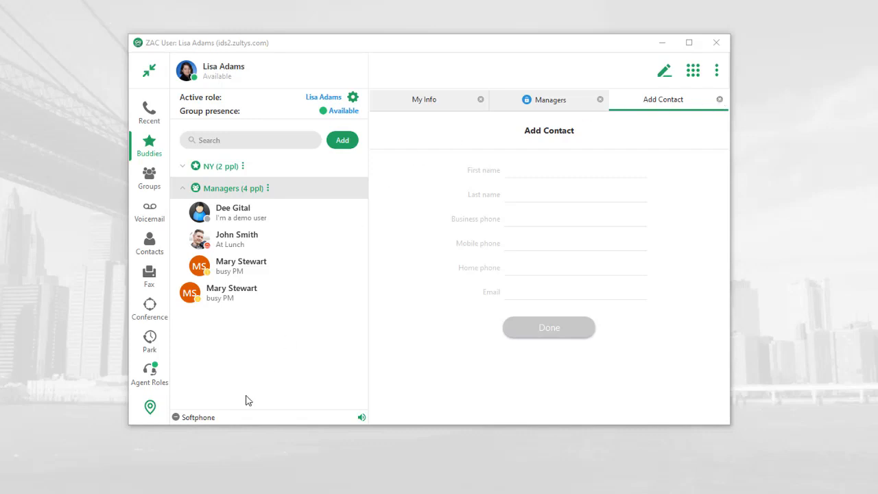
{"action": "left_click", "coordinate": [207, 423]}
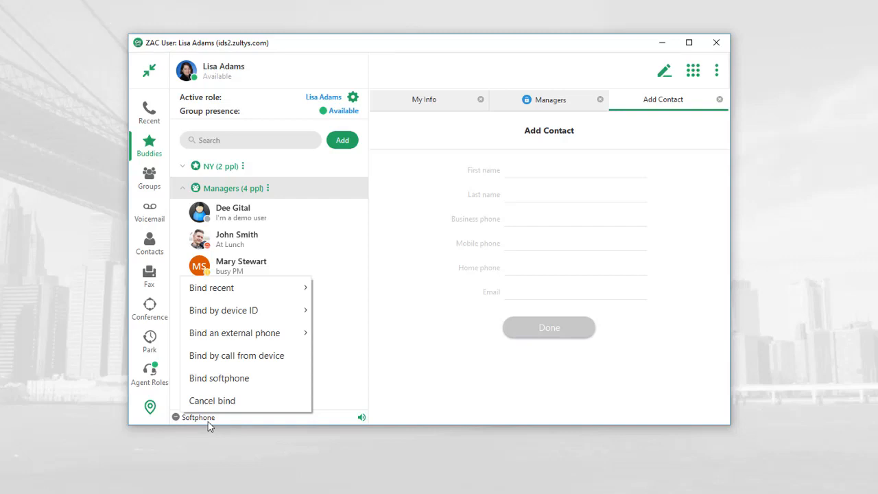
{"action": "left_click", "coordinate": [208, 422]}
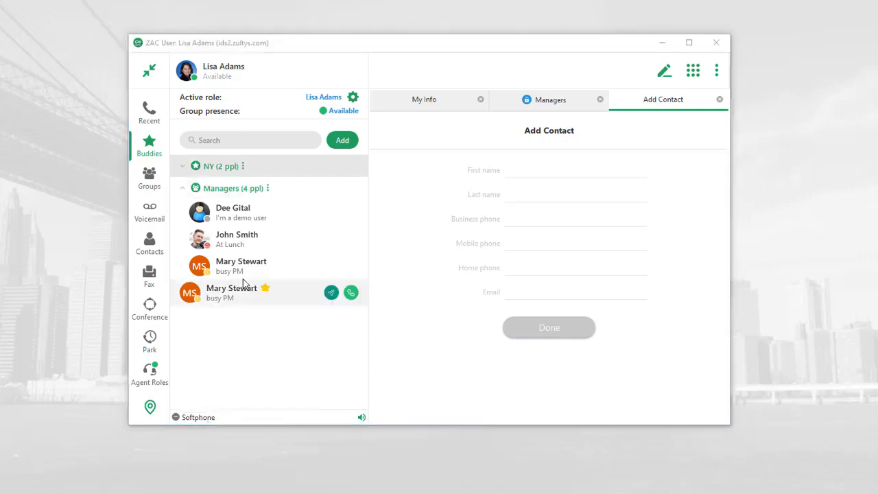
Open a chat with the available buddy in the NY group, and send the message "Hi" and the image logo.jpg.
{"action": "left_click", "coordinate": [182, 167]}
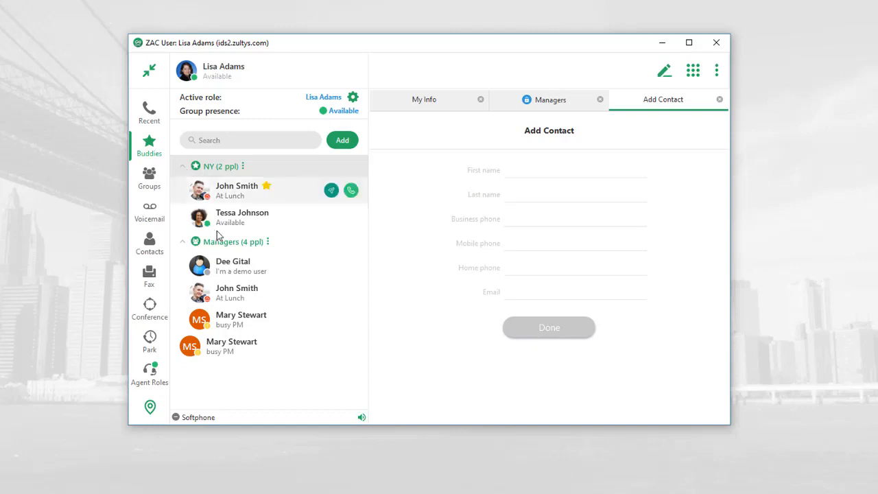
{"action": "mouse_move", "coordinate": [274, 226]}
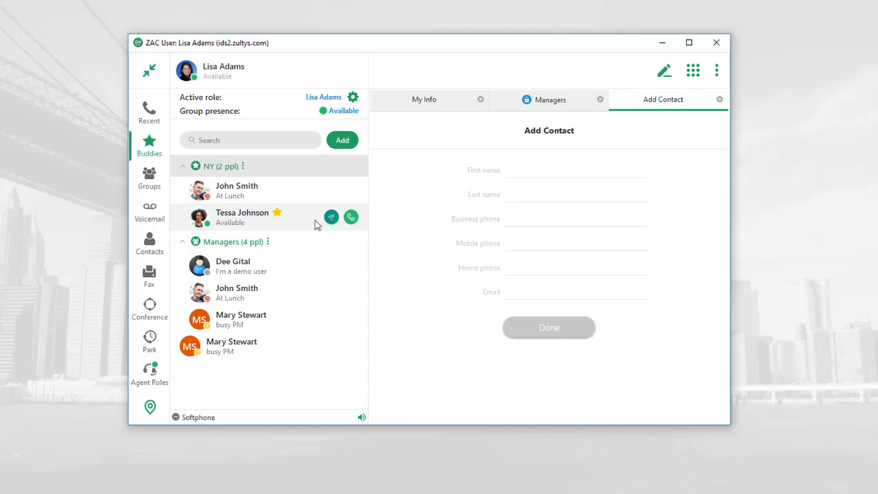
{"action": "double_click", "coordinate": [260, 229]}
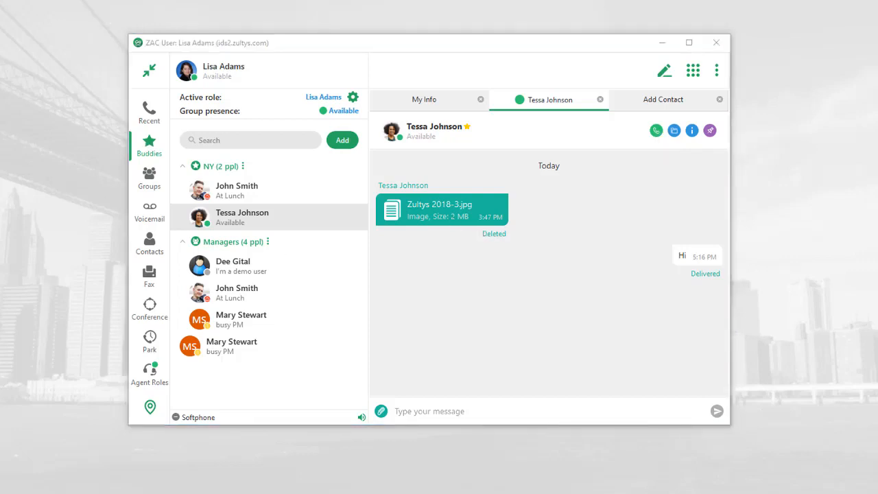
{"action": "left_click_drag", "start_coordinate": [483, 263], "coordinate": [502, 274]}
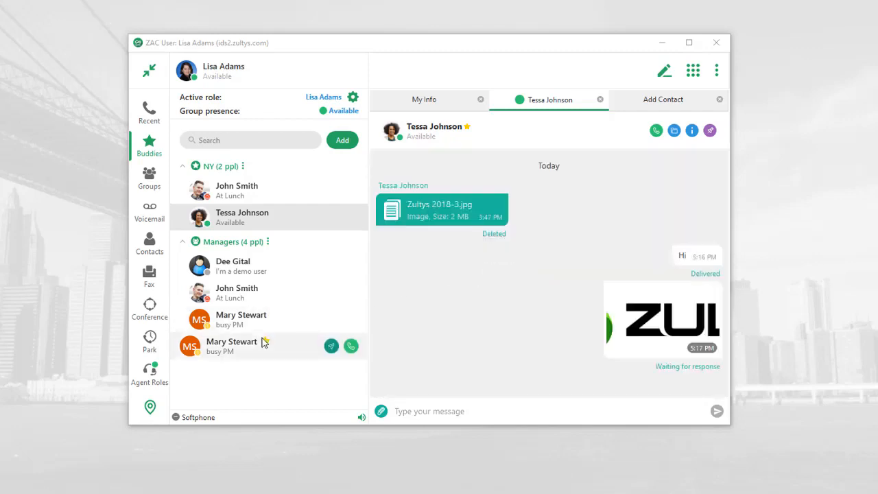
{"action": "left_click", "coordinate": [545, 279]}
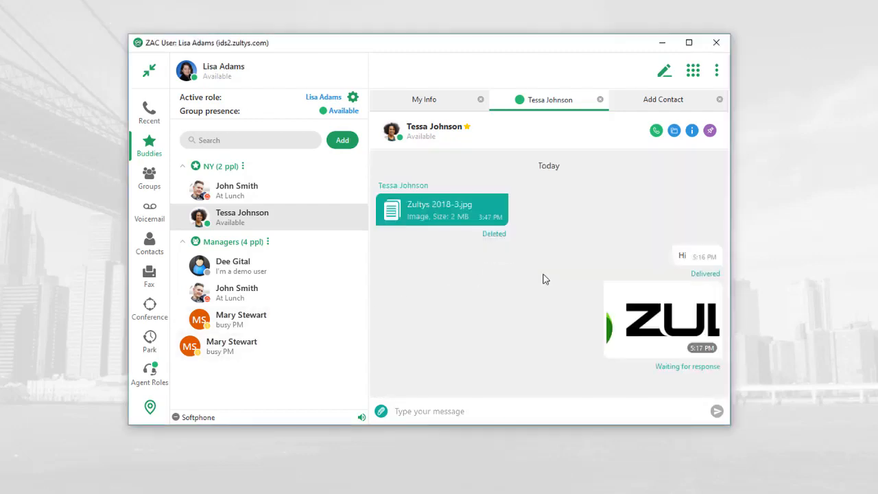
Examine the chat contact's details and recent history, and the recently shared images and files.
{"action": "left_click", "coordinate": [692, 131]}
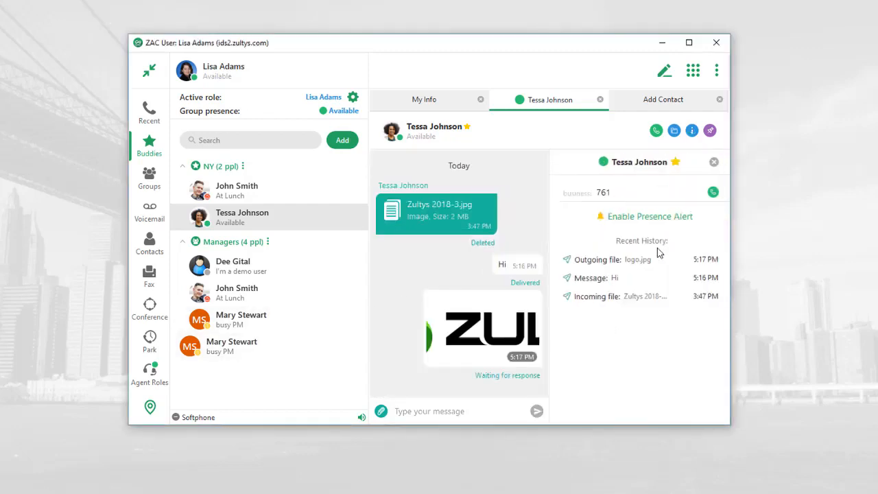
{"action": "left_click", "coordinate": [675, 131]}
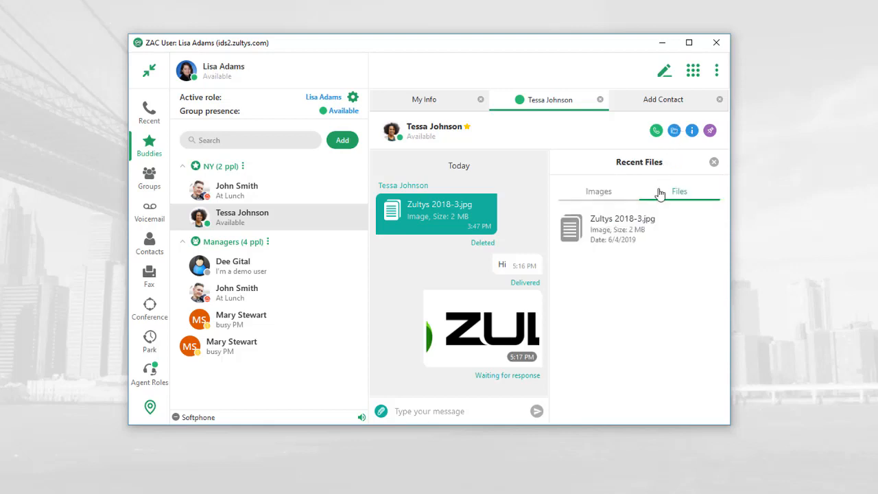
{"action": "left_click", "coordinate": [610, 195]}
{"action": "left_click", "coordinate": [676, 198]}
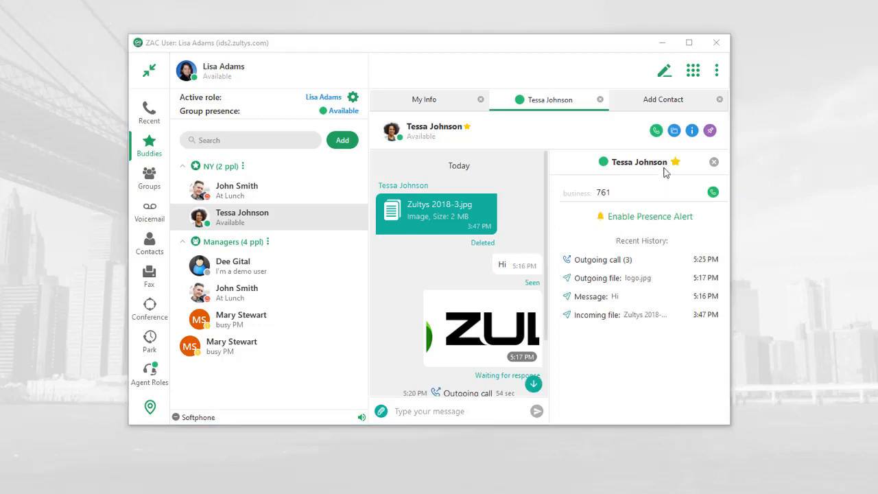
Call the contact from the open chat, and take that call off hold alongside the second call.
{"action": "left_click", "coordinate": [656, 131]}
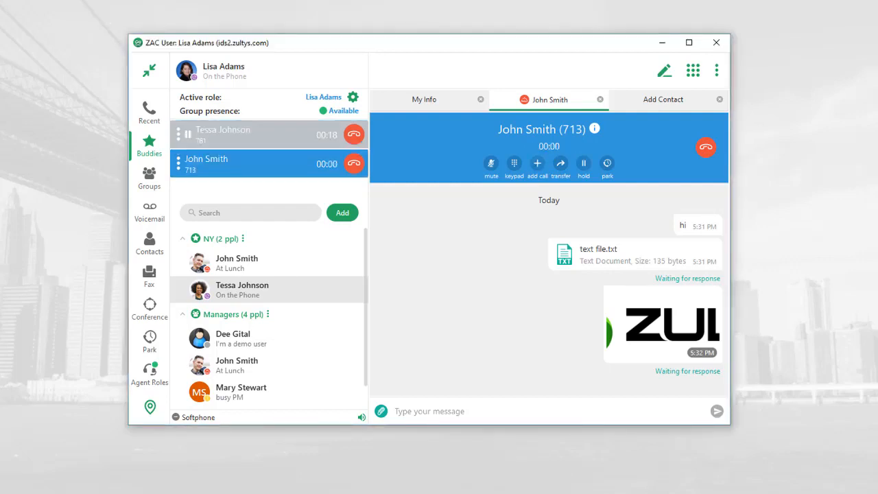
{"action": "left_click", "coordinate": [245, 141]}
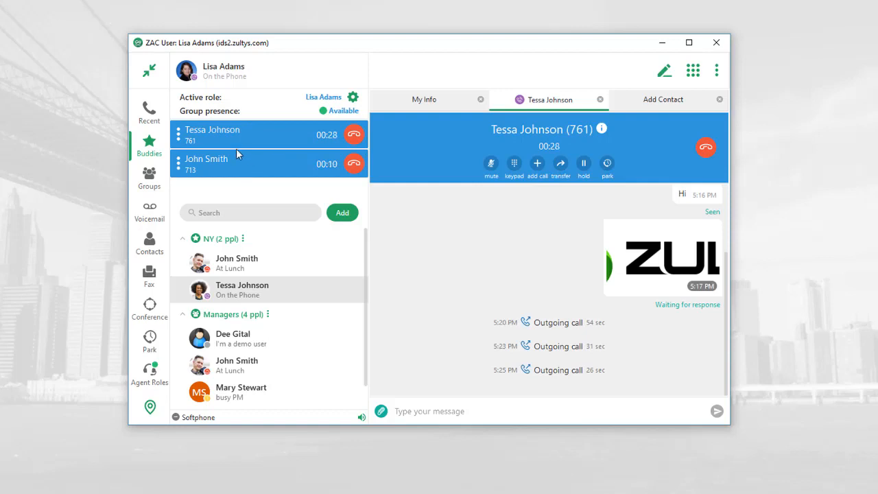
Join the two active calls into a conference, and view its participants.
{"action": "left_click", "coordinate": [179, 139]}
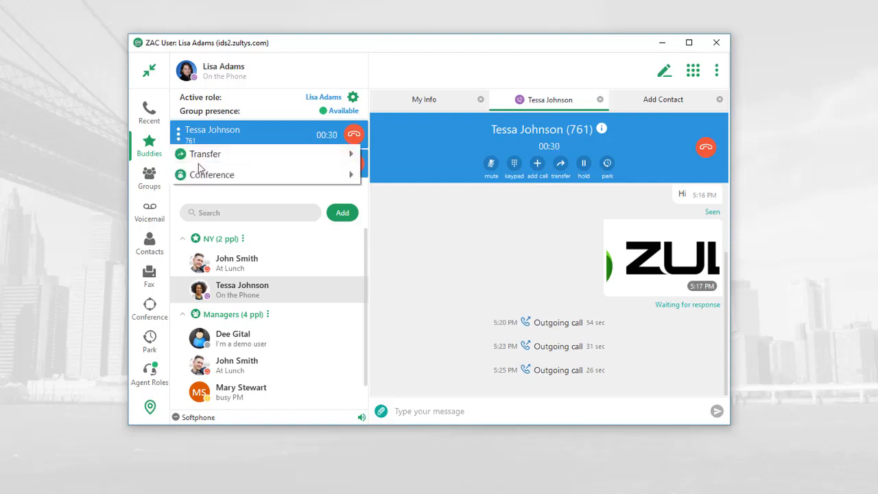
{"action": "left_click", "coordinate": [352, 162]}
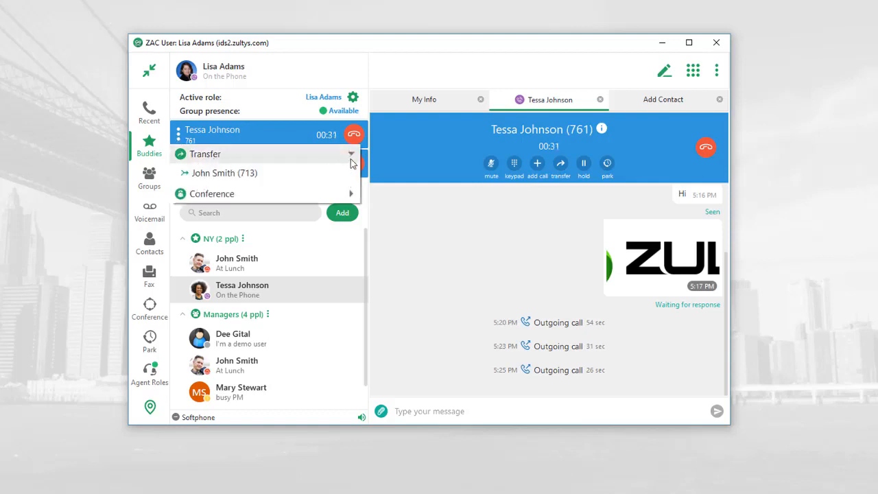
{"action": "left_click", "coordinate": [236, 194]}
{"action": "left_click", "coordinate": [186, 213]}
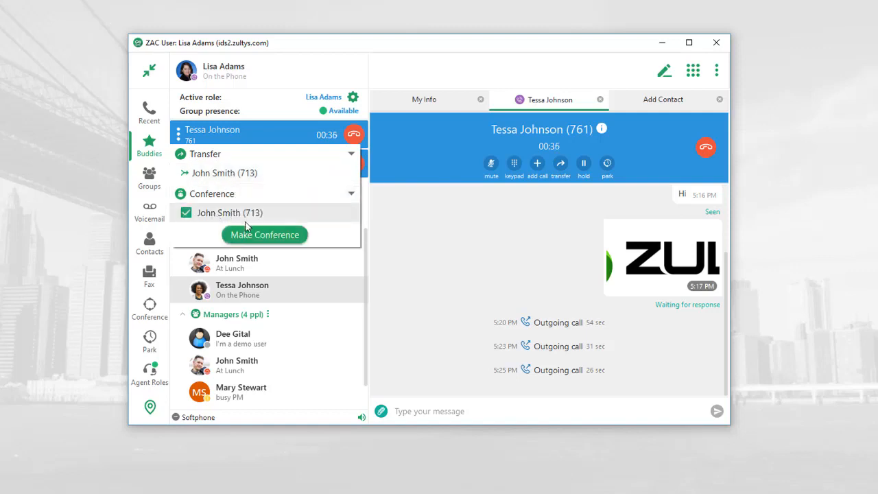
{"action": "left_click", "coordinate": [261, 235]}
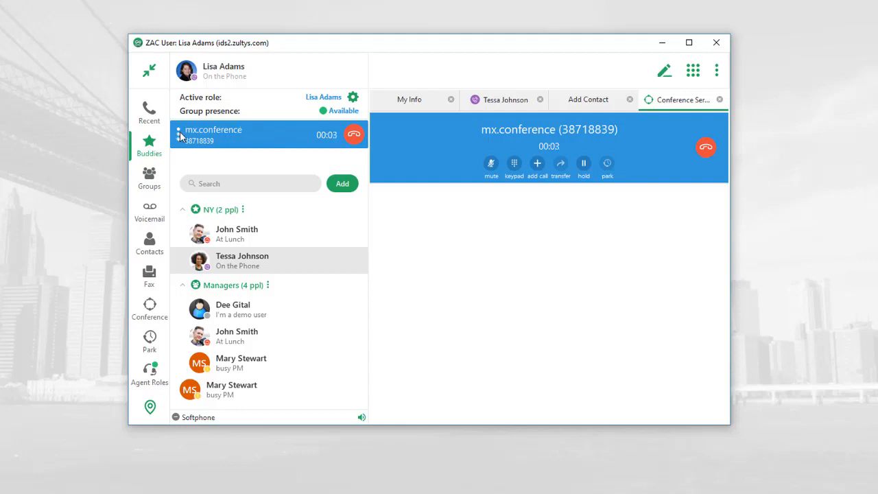
{"action": "left_click", "coordinate": [231, 152]}
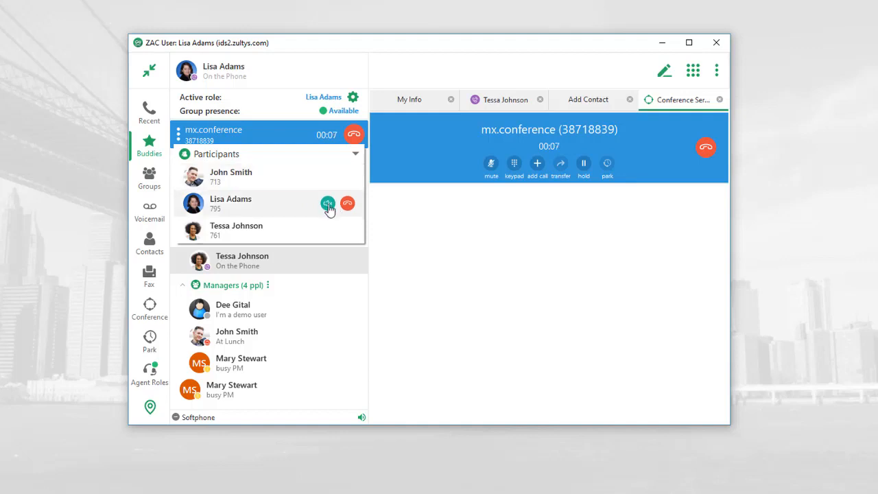
{"action": "left_click", "coordinate": [292, 135]}
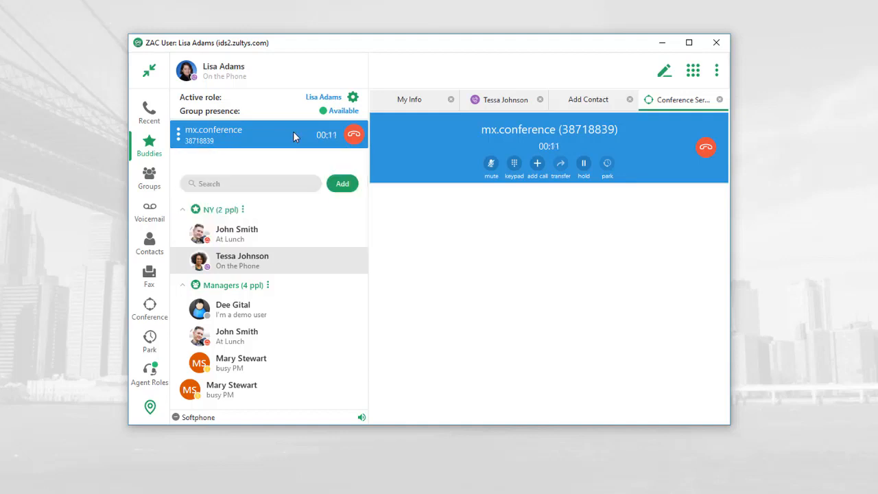